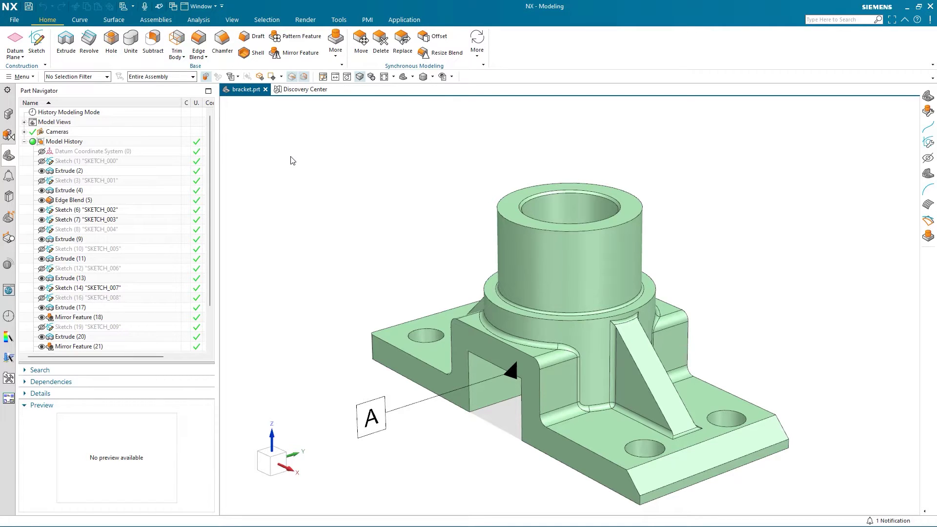
# Step: Open Customer Defaults from the File utilities menu
pyautogui.click(14, 23)
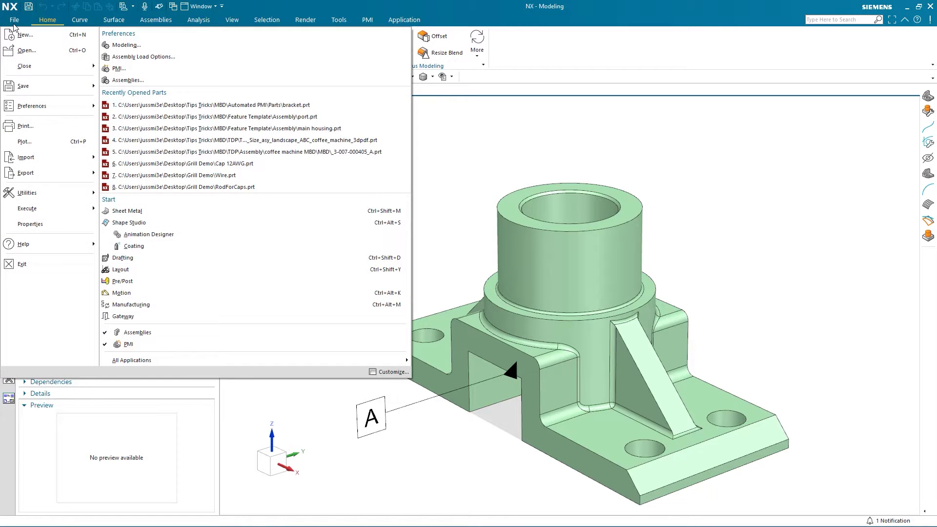
pyautogui.moveTo(29, 193)
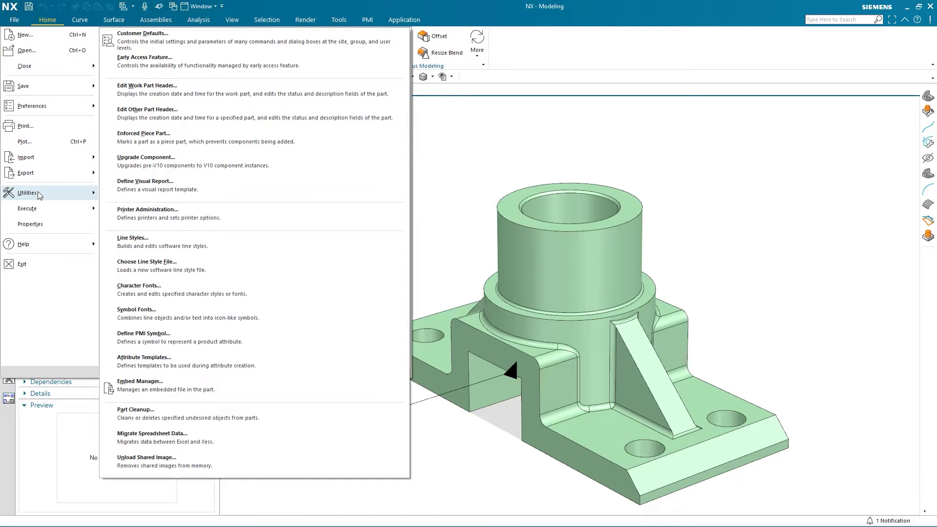
pyautogui.click(161, 38)
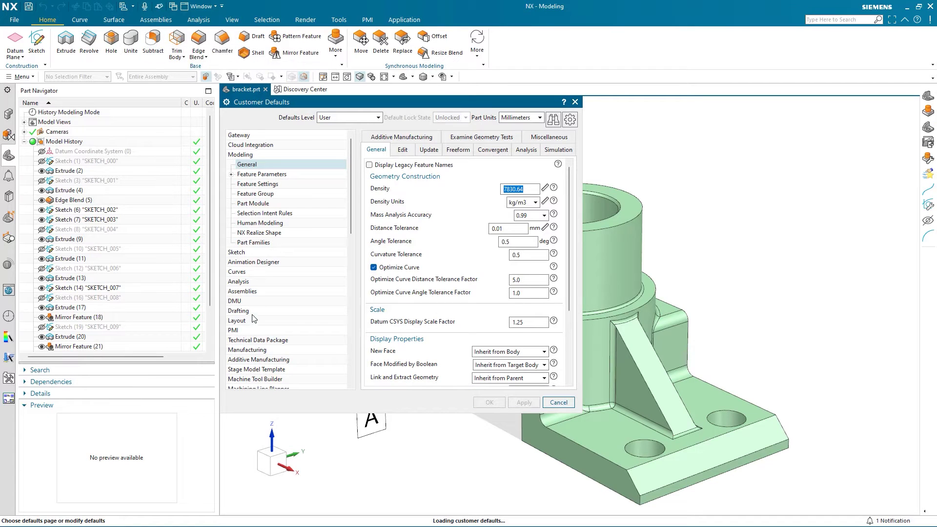
# Step: Review the PMI Advisor defaults, keeping Checking Mode Advise and checking the Active Standard (ISO)
pyautogui.click(246, 331)
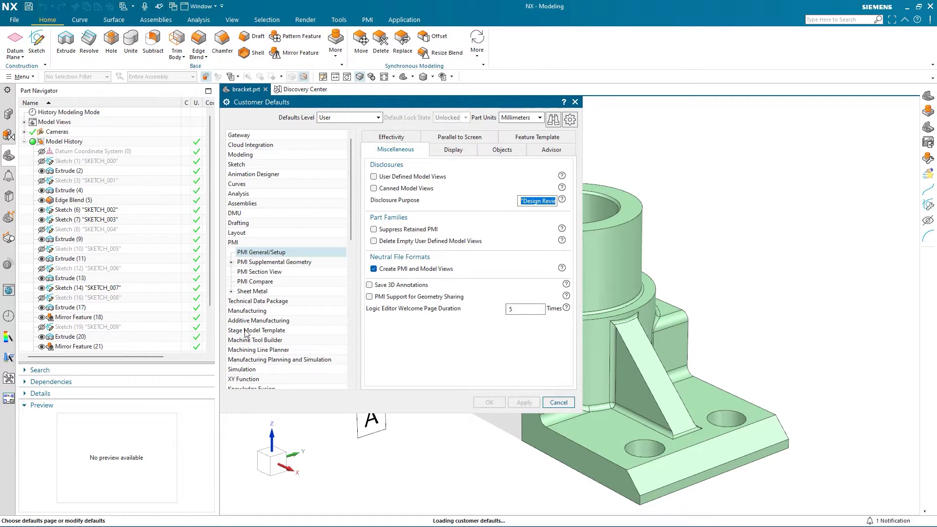
pyautogui.click(545, 154)
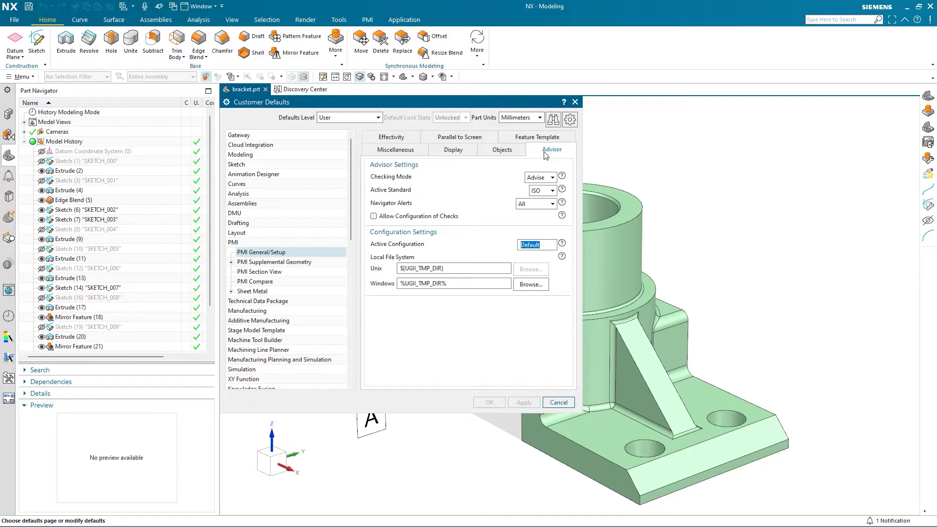
pyautogui.click(552, 178)
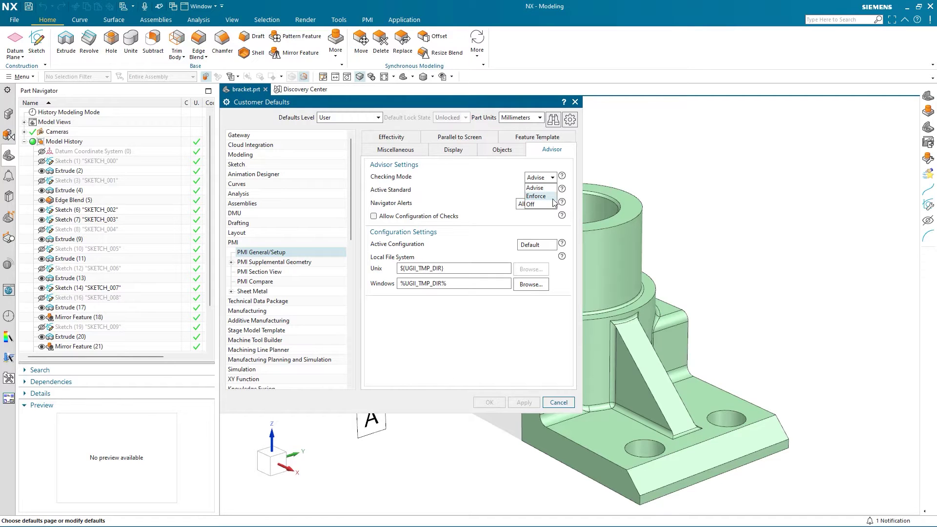
pyautogui.click(538, 188)
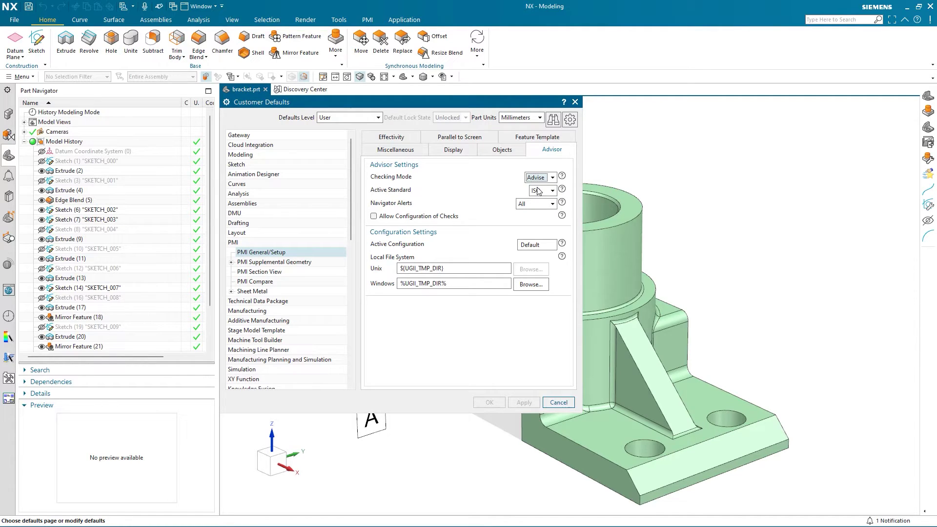
pyautogui.click(553, 191)
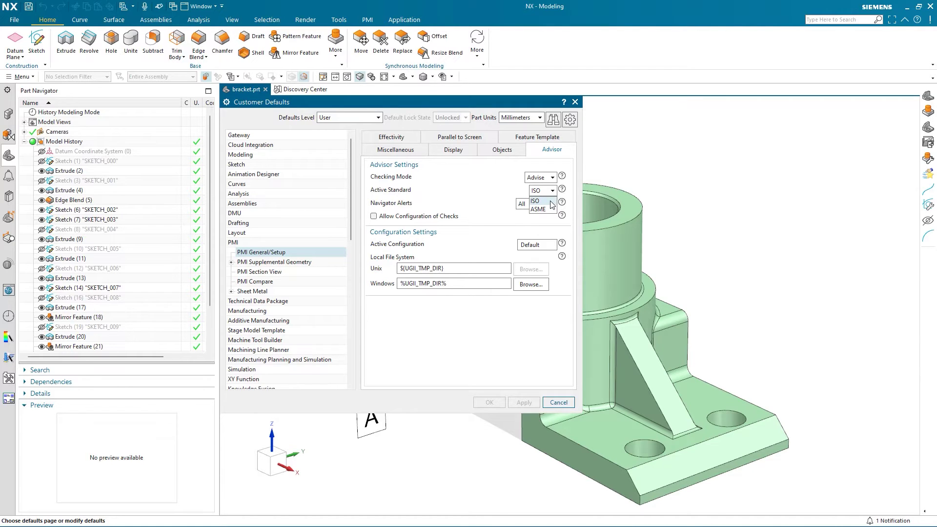
# Step: Navigate from Gateway to the Reuse Library's Drafting & PMI defaults
pyautogui.click(240, 134)
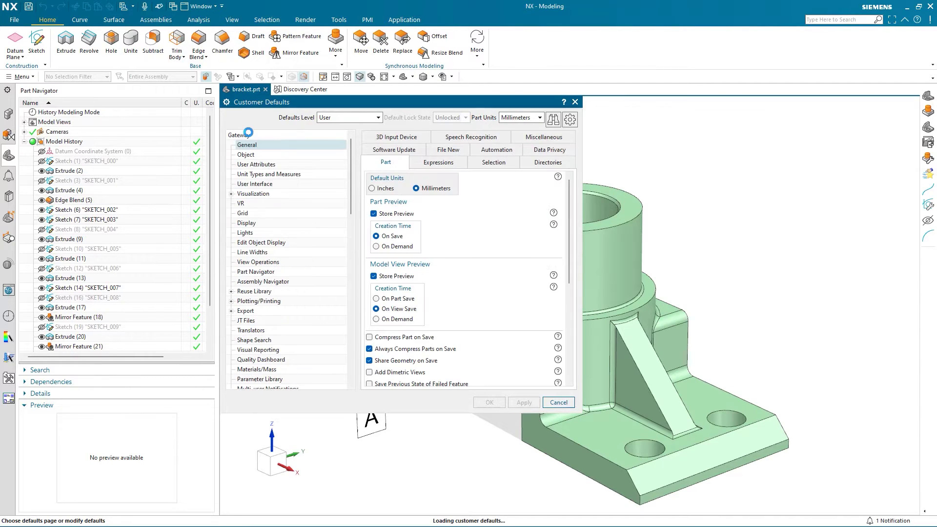
pyautogui.click(231, 291)
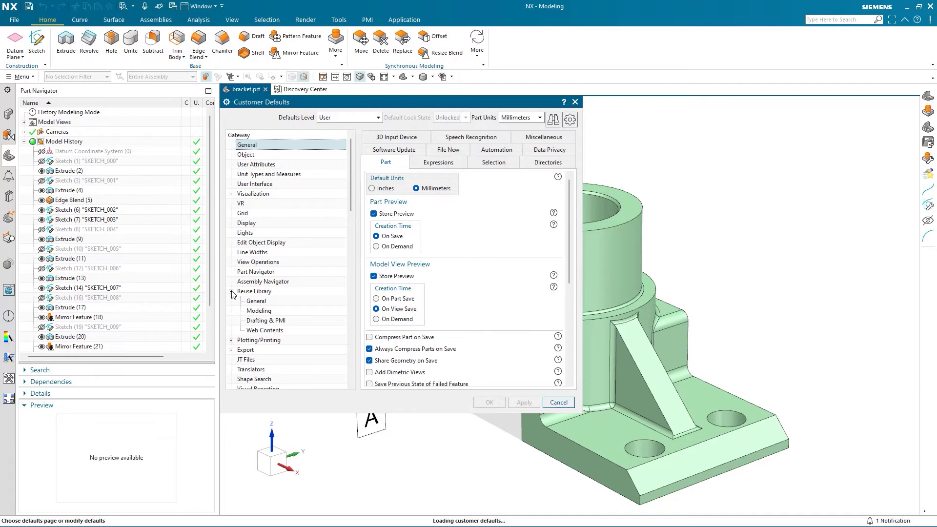
pyautogui.click(265, 321)
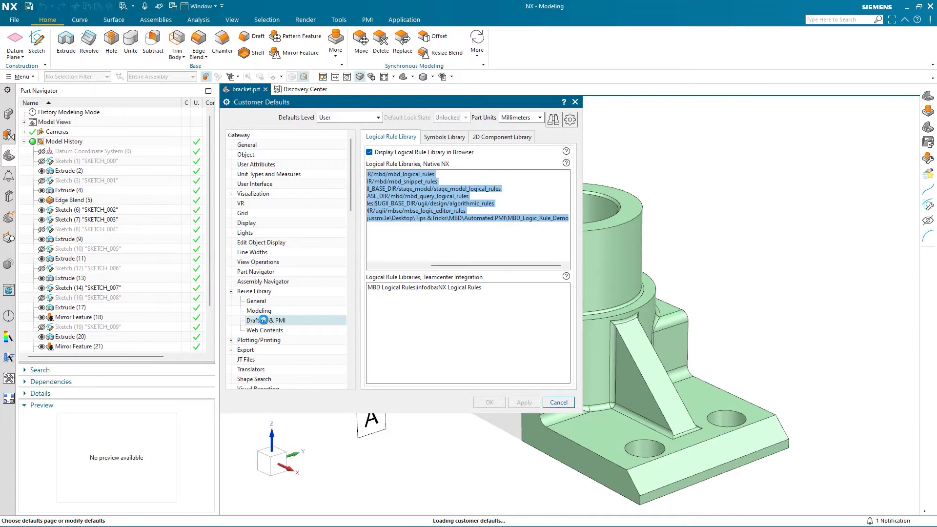
# Step: Inspect the Logical Rule Library paths, including the MBD Logic Rules Demo entry and Teamcenter libraries field
pyautogui.moveTo(374, 269)
pyautogui.mouseDown()
pyautogui.moveTo(438, 270)
pyautogui.moveTo(374, 270)
pyautogui.mouseUp()
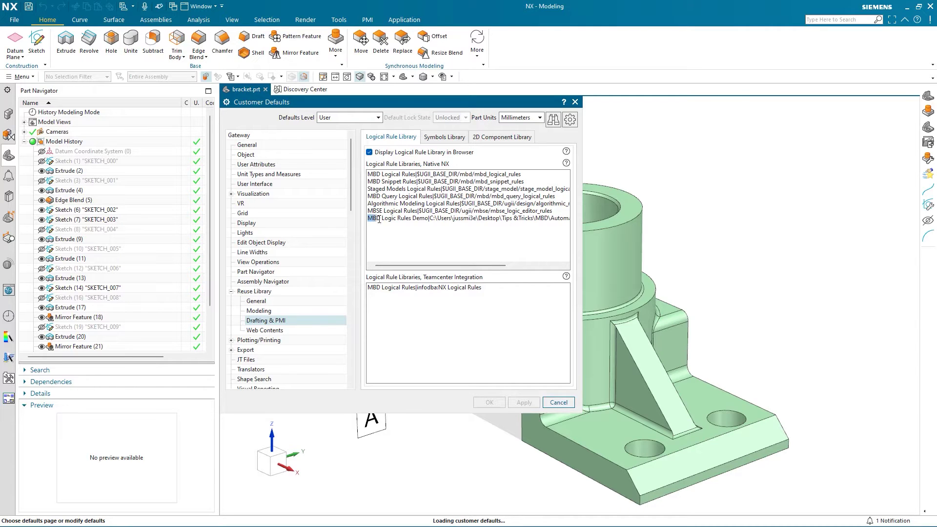
pyautogui.moveTo(380, 220); pyautogui.dragTo(600, 218)
pyautogui.click(519, 240)
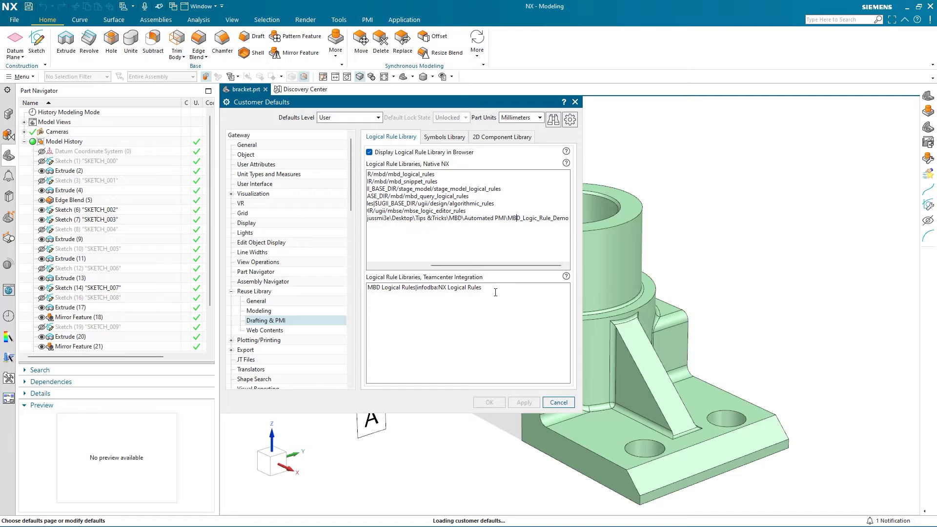
pyautogui.click(487, 291)
pyautogui.press('Return')
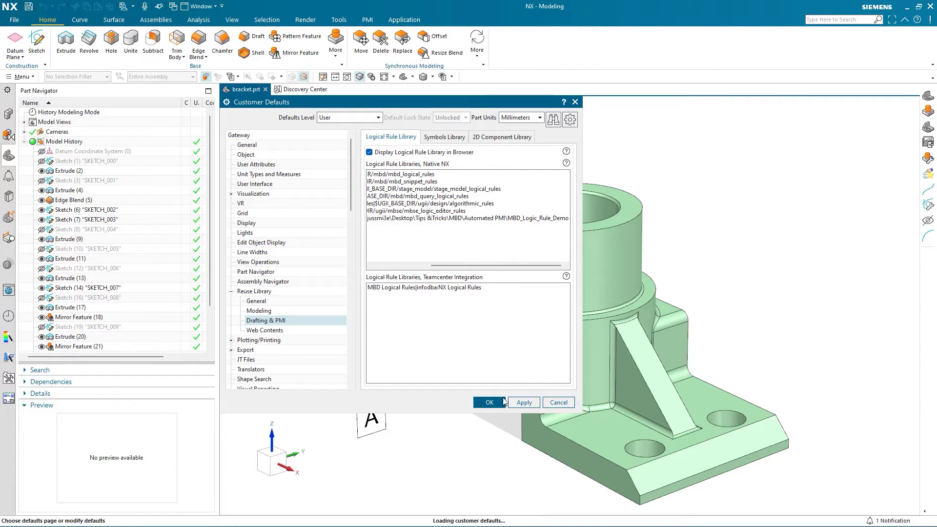
# Step: Cancel Customer Defaults and edit the Flatness - JAS rule from the MBD Logic Rules Demo library
pyautogui.click(556, 403)
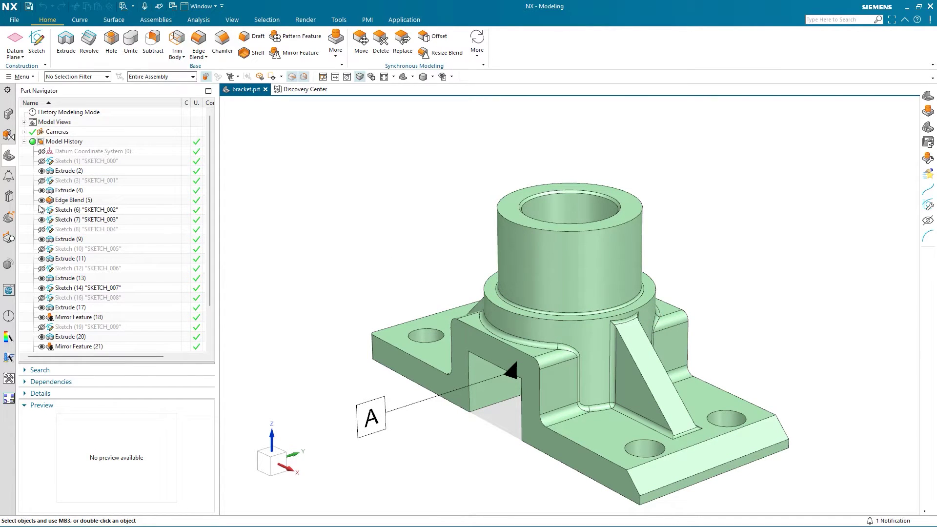
pyautogui.click(9, 197)
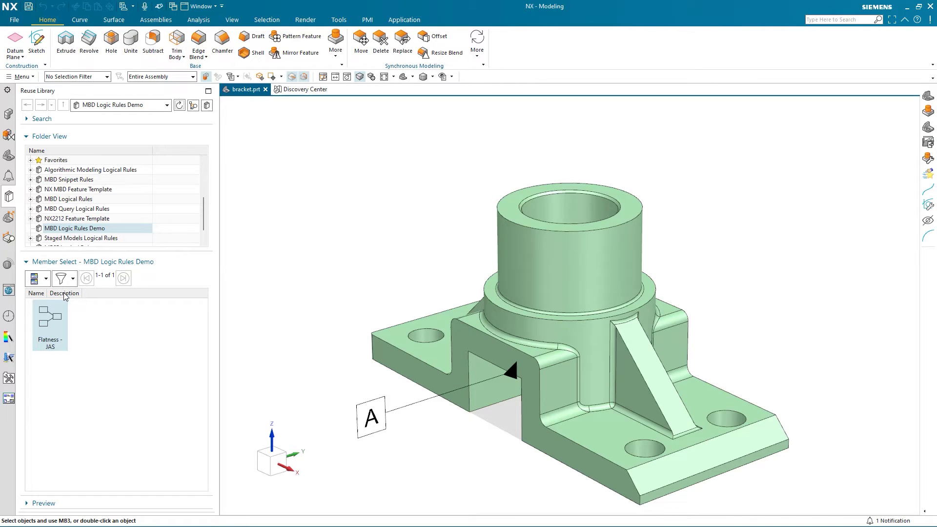
pyautogui.rightClick(61, 320)
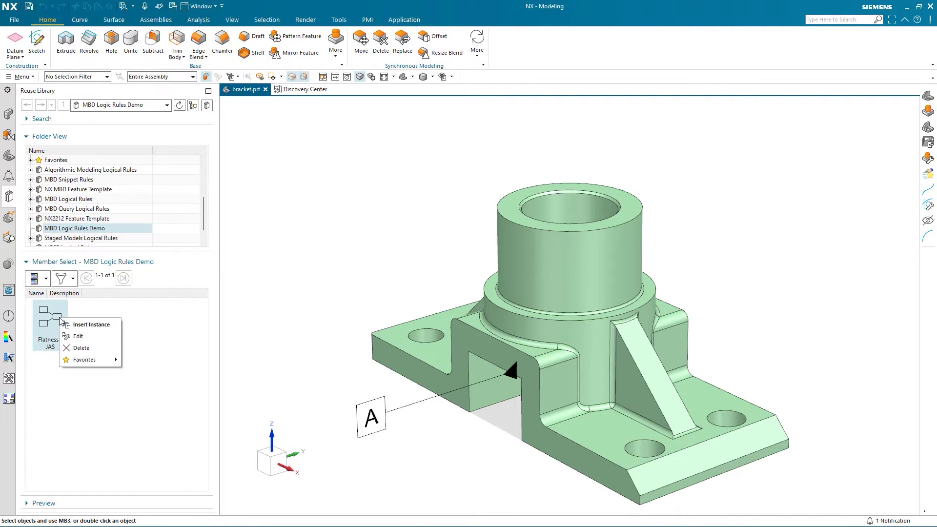
pyautogui.click(74, 335)
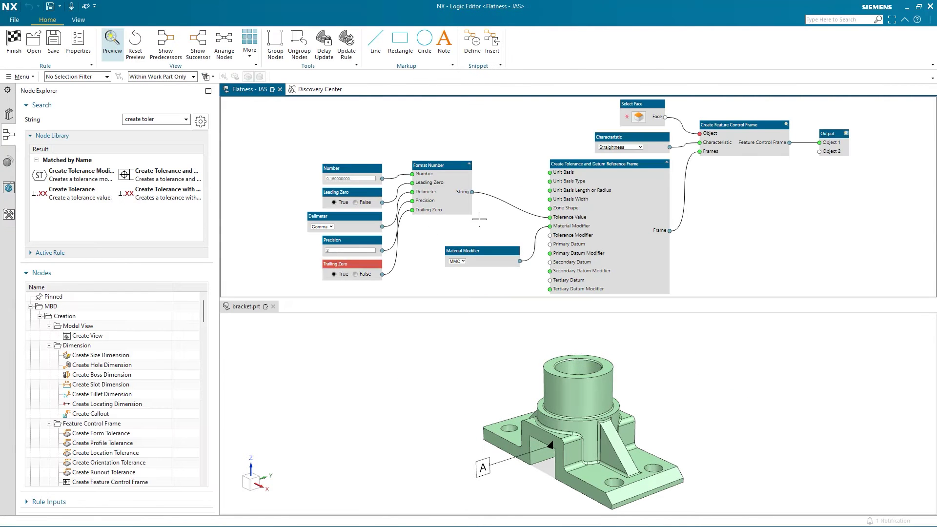
# Step: Set the bracket's stepped face as the Select Face node's input
pyautogui.click(639, 118)
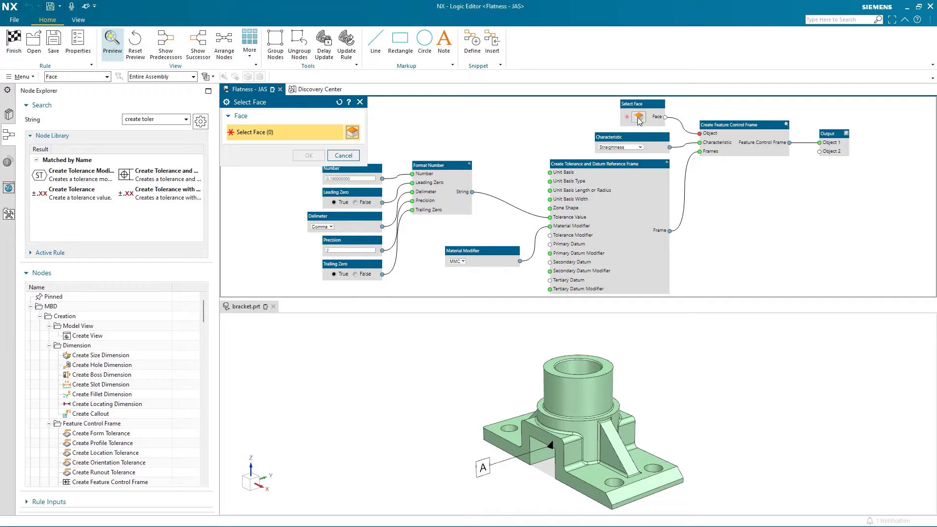
pyautogui.click(529, 424)
pyautogui.click(306, 156)
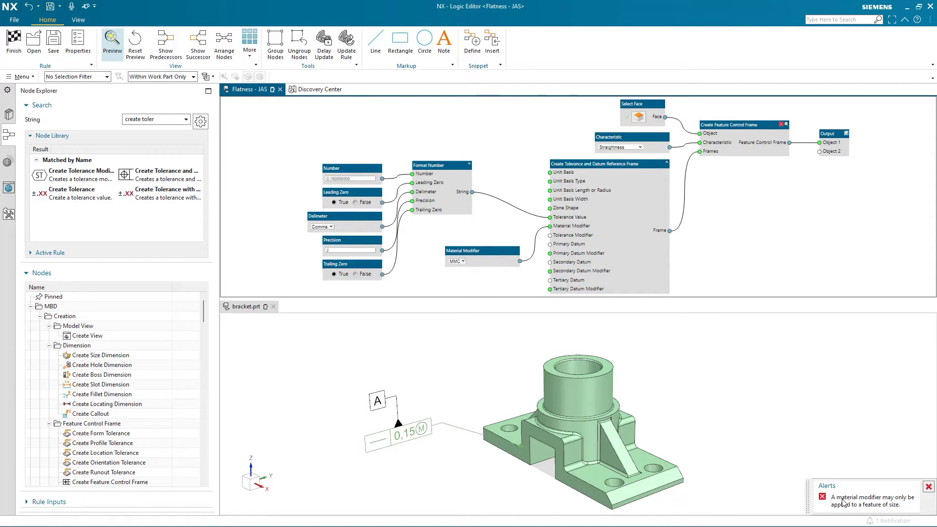
# Step: Set the tolerance characteristic to Flatness and the material modifier to None
pyautogui.click(636, 148)
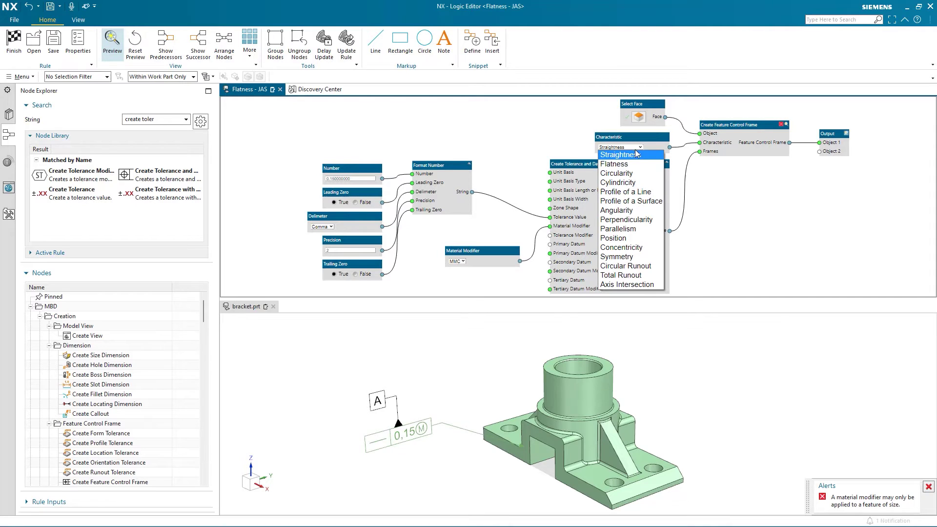
pyautogui.click(628, 164)
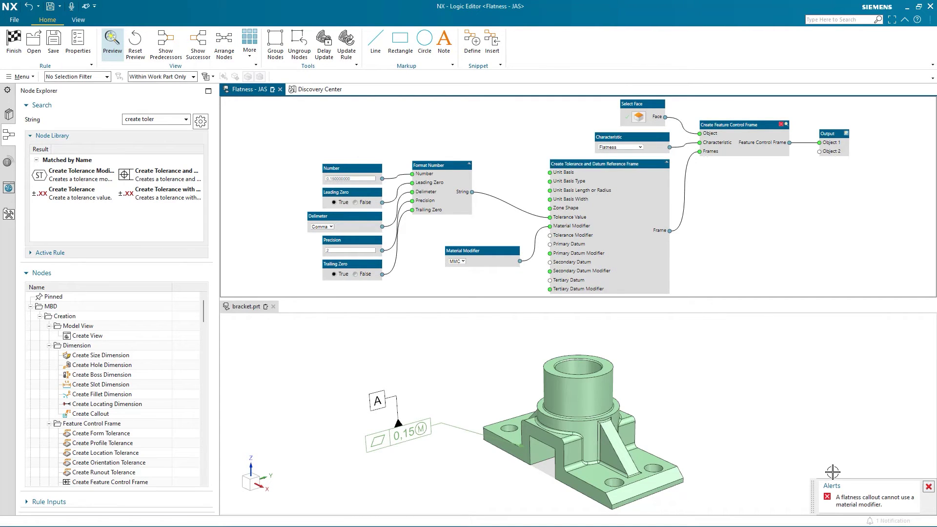
pyautogui.click(457, 261)
pyautogui.click(459, 296)
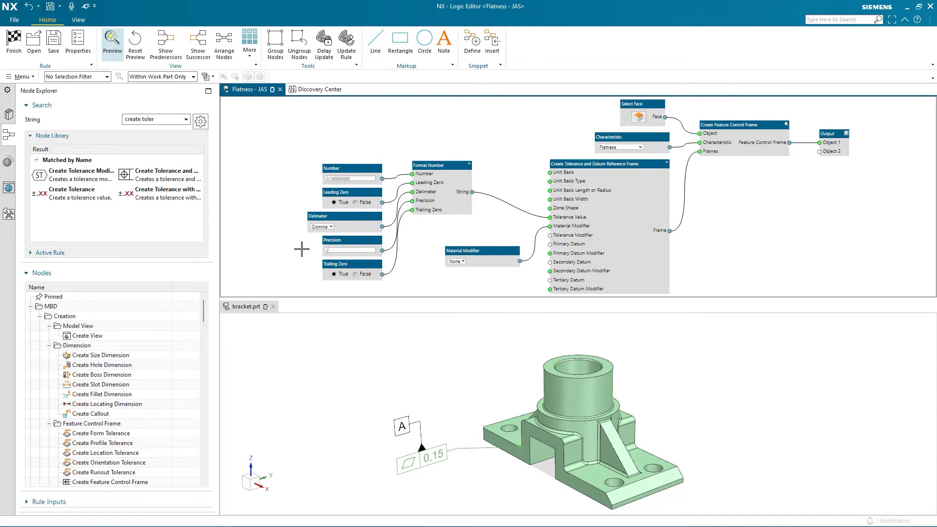
# Step: Use a comma delimiter, try precision 3 without trailing zeros, then undo back to precision 2
pyautogui.scroll(2, 304, 261)
pyautogui.click(338, 213)
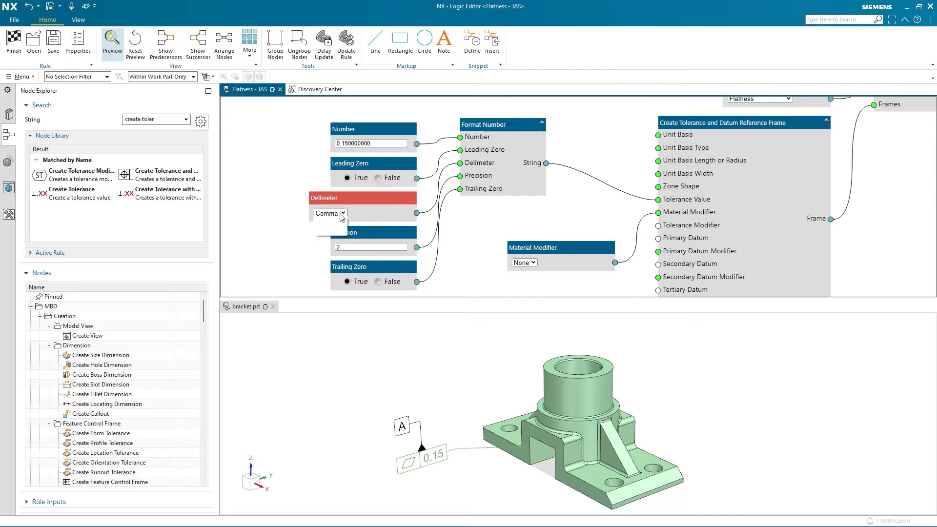
pyautogui.click(340, 221)
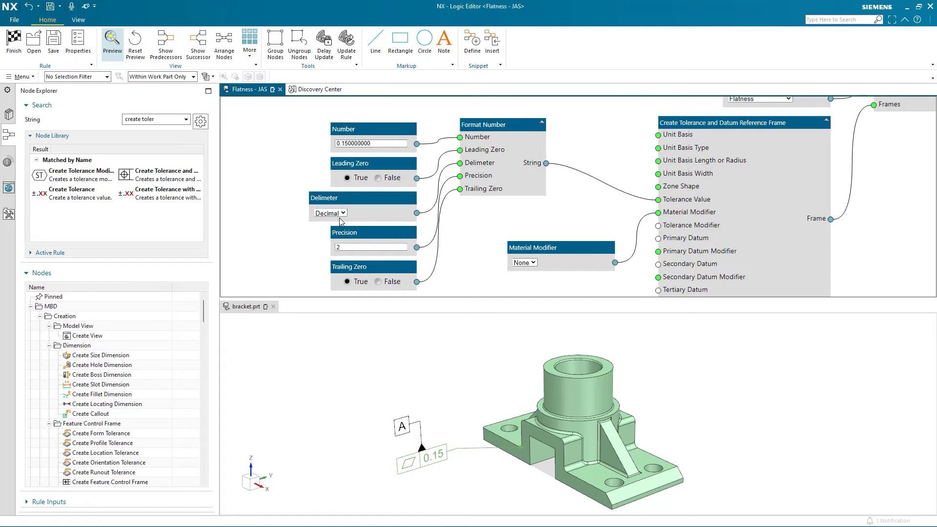
pyautogui.click(340, 214)
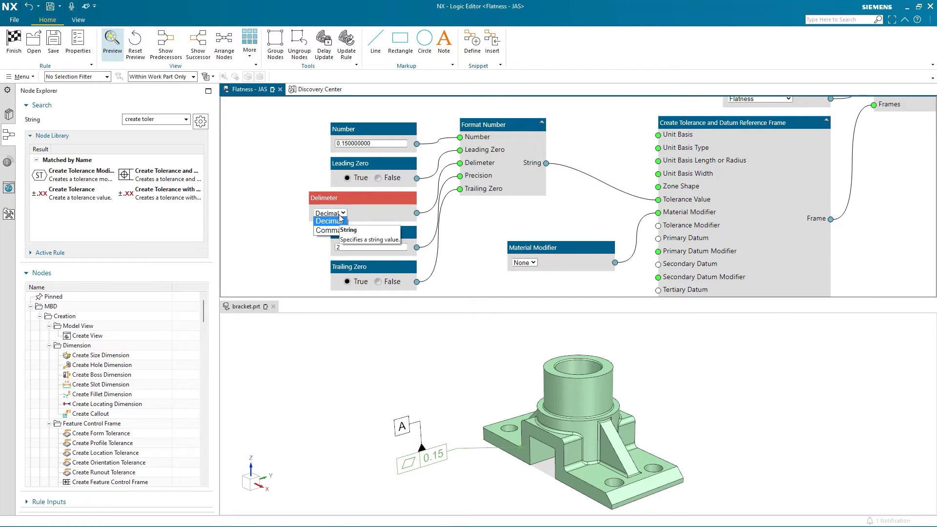
pyautogui.click(339, 230)
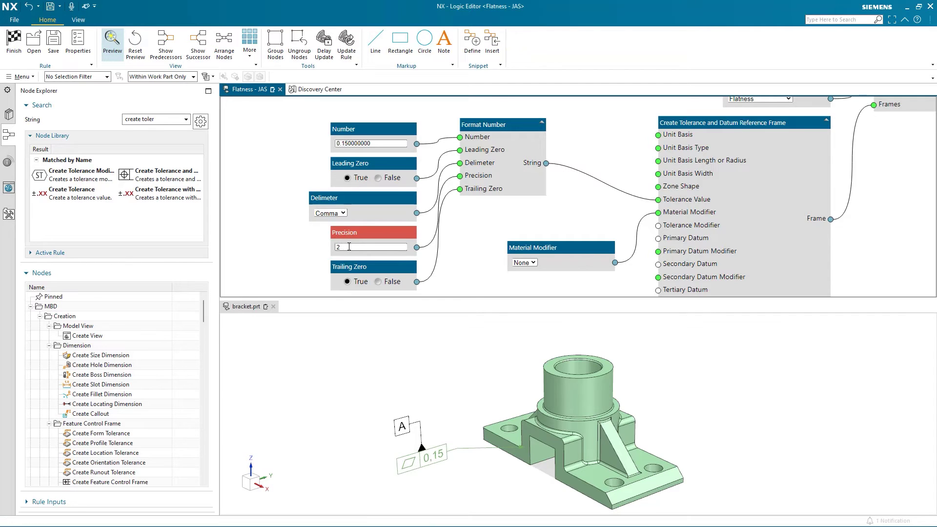
pyautogui.press('Tab')
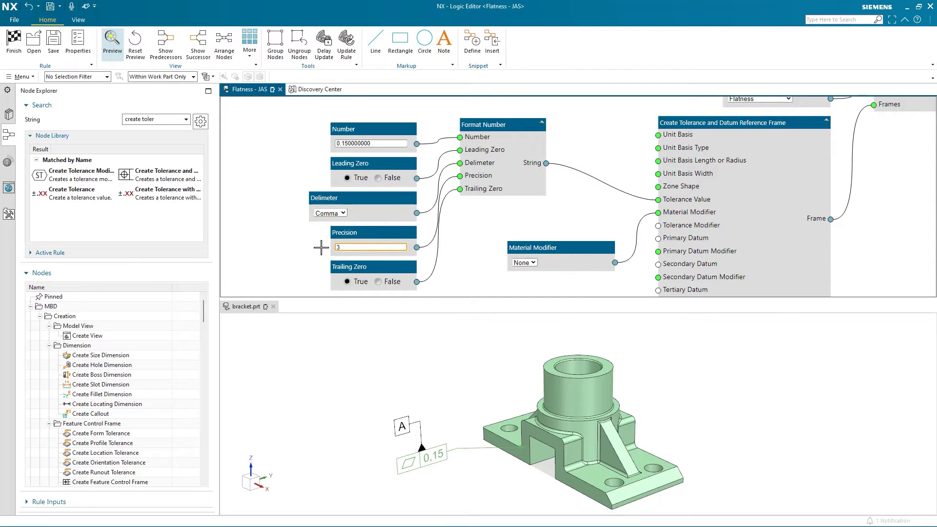
pyautogui.write('3')
pyautogui.click(378, 282)
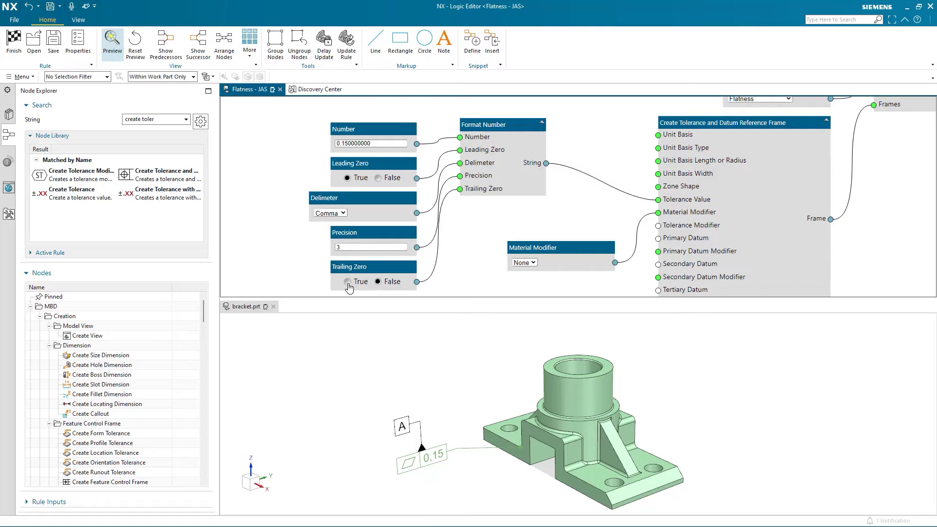
pyautogui.hotkey('ctrl', 'z')
pyautogui.hotkey('ctrl', 'z')
pyautogui.hotkey('ctrl', 'z')
pyautogui.hotkey('ctrl', 'z')
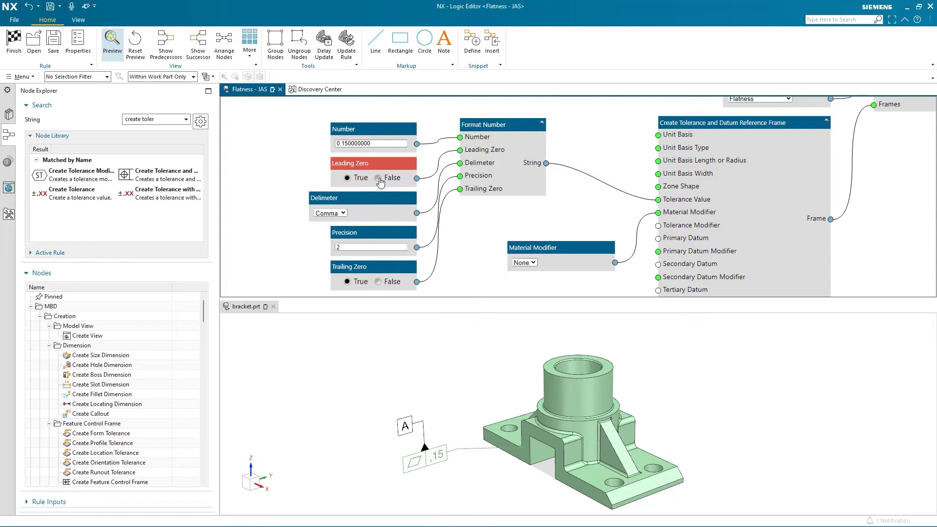
pyautogui.hotkey('ctrl', 'z')
pyautogui.scroll(-3, 882, 234)
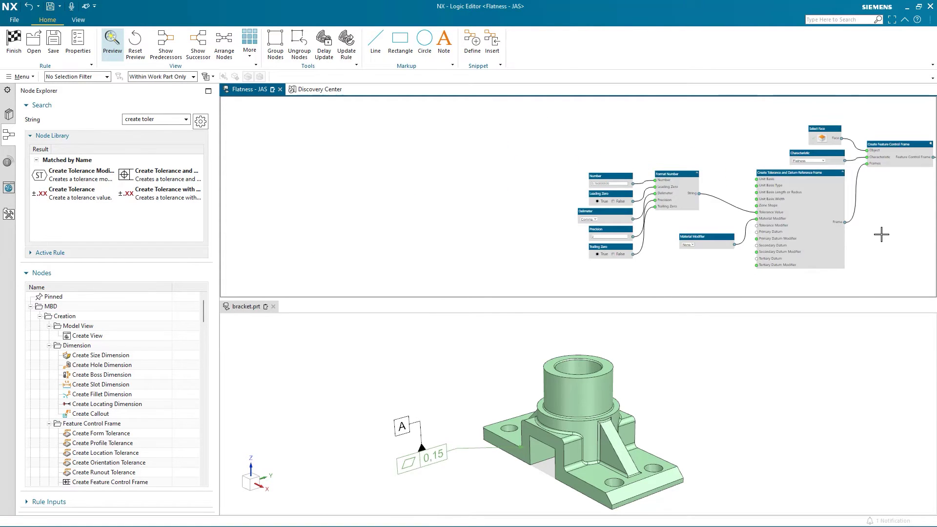
pyautogui.moveTo(882, 235); pyautogui.dragTo(683, 216, button='middle')
pyautogui.click(163, 183)
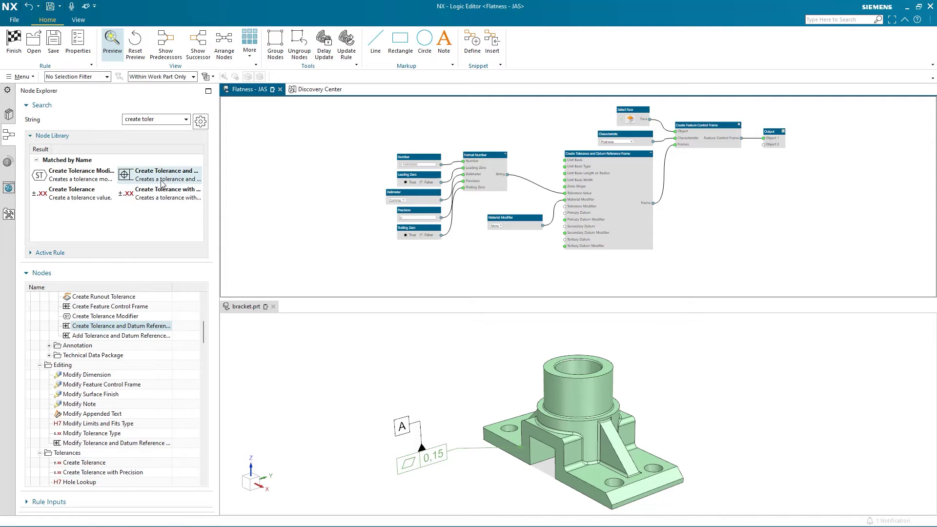
pyautogui.rightClick(161, 182)
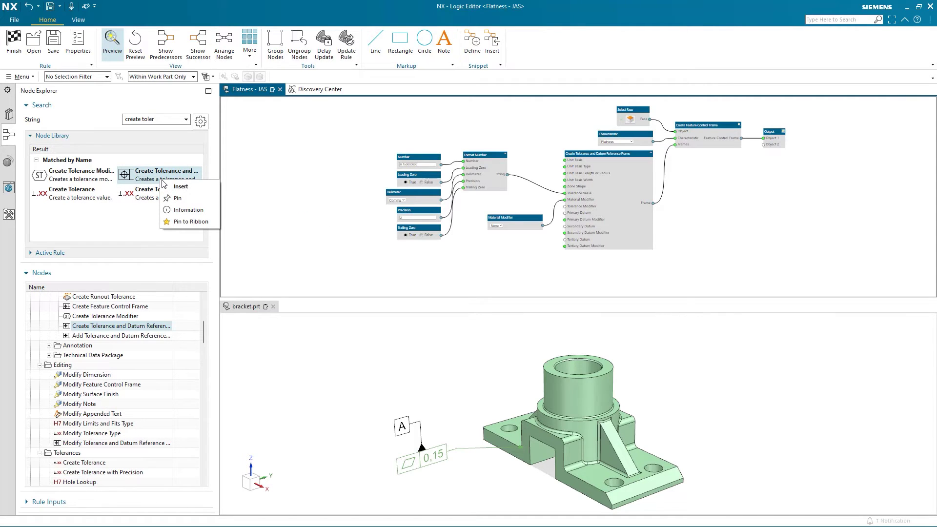
pyautogui.click(180, 197)
pyautogui.scroll(10, 69, 322)
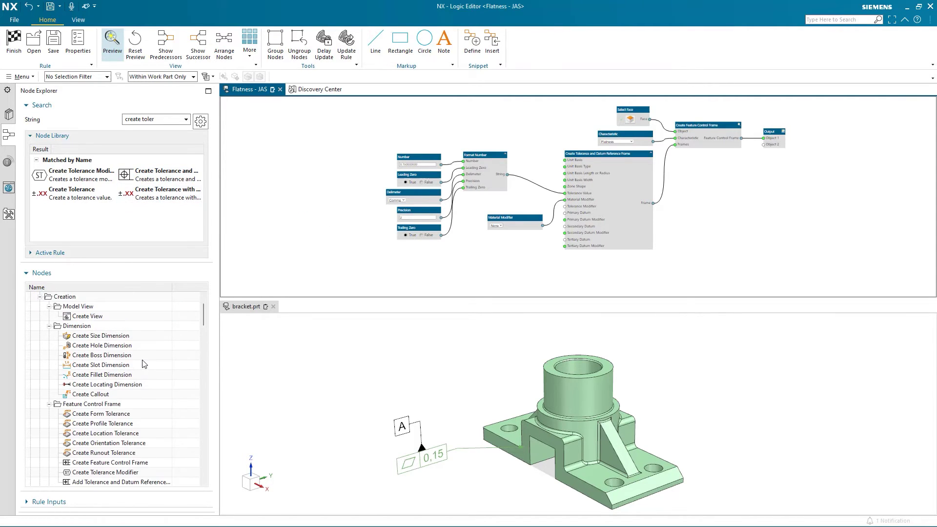
pyautogui.rightClick(151, 184)
pyautogui.click(172, 200)
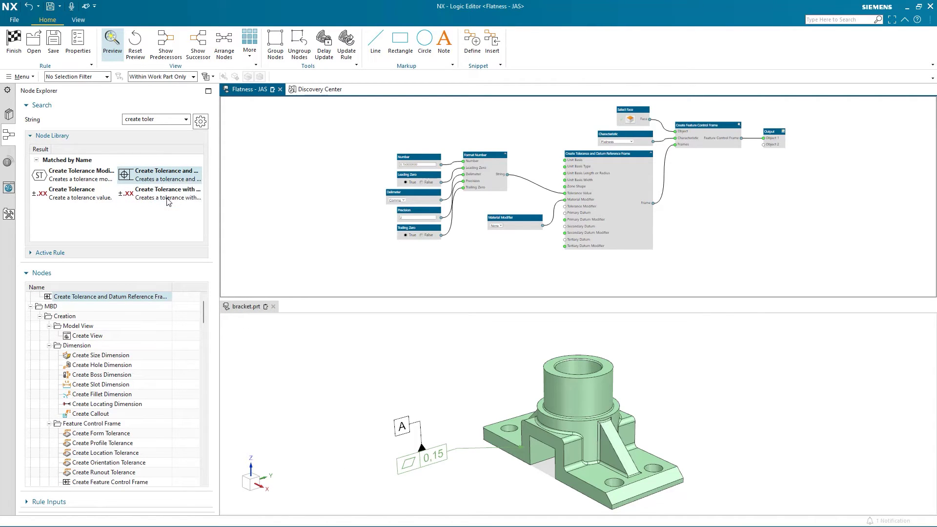
# Step: Add a second tolerance-and-datum frame node and a Merge node, creating the new Tolerance Value input
pyautogui.moveTo(159, 180); pyautogui.dragTo(605, 269)
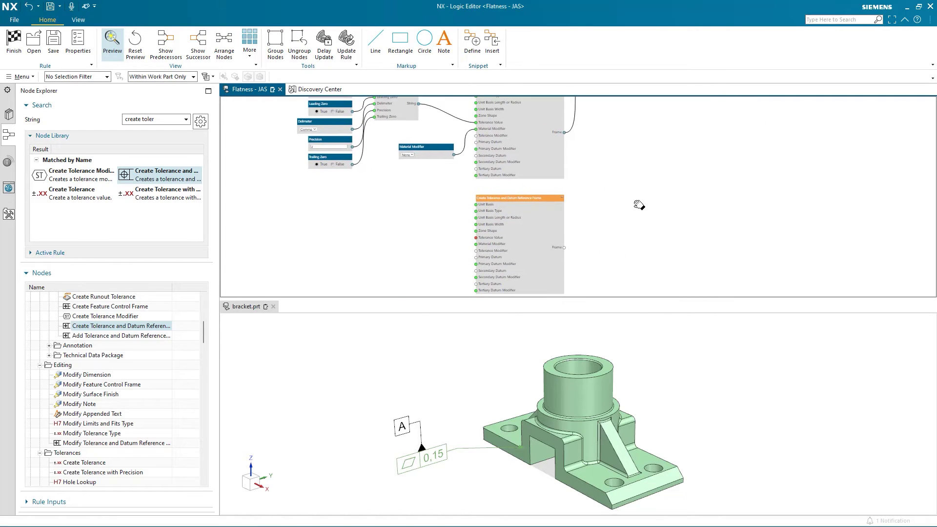
pyautogui.tripleClick(165, 121)
pyautogui.write('merge')
pyautogui.moveTo(63, 175); pyautogui.dragTo(624, 181)
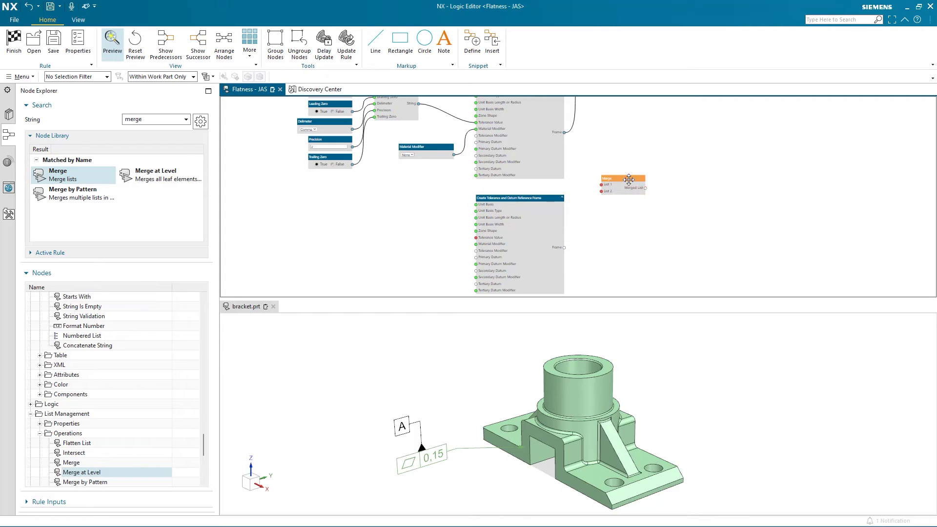
pyautogui.scroll(2, 477, 238)
pyautogui.rightClick(478, 240)
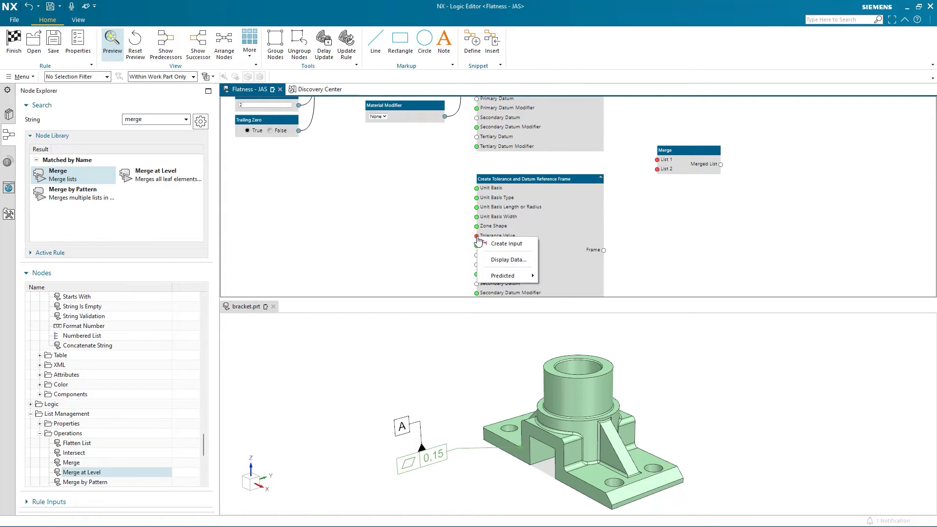
pyautogui.click(491, 244)
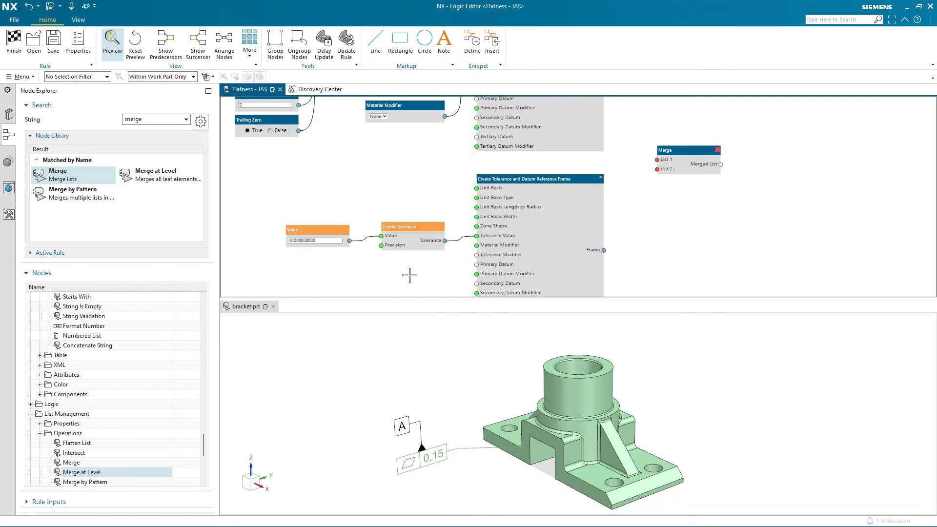
# Step: Wire both frames into Merge and the merged list into the Frames input
pyautogui.moveTo(604, 250); pyautogui.dragTo(590, 201)
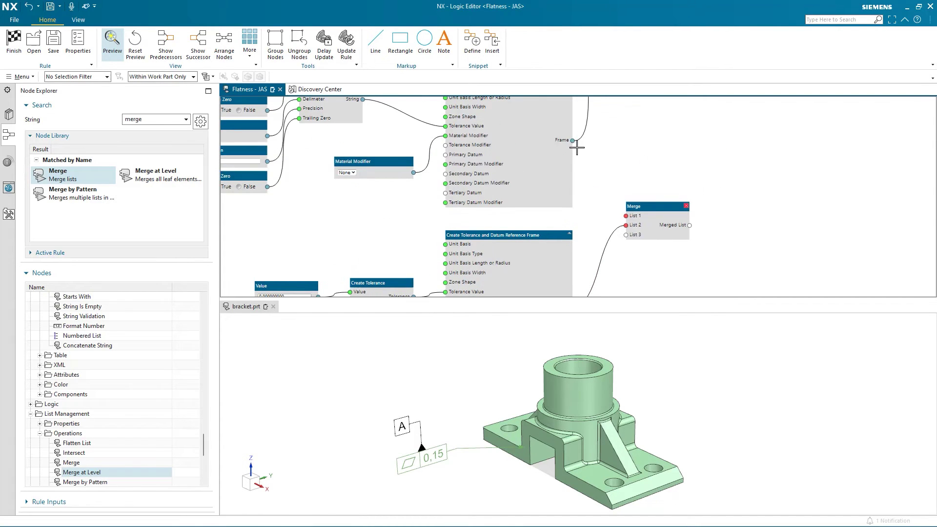
pyautogui.moveTo(573, 140); pyautogui.dragTo(626, 215)
pyautogui.scroll(-3, 640, 152)
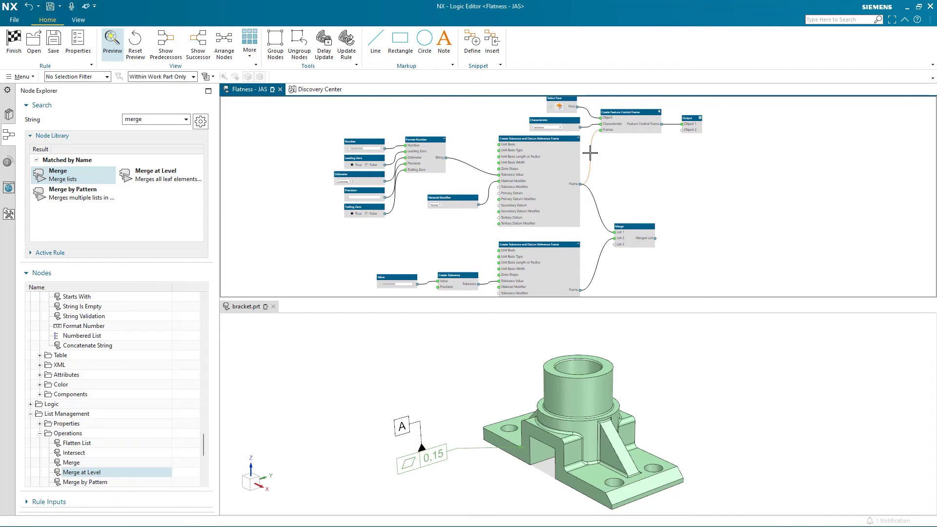
pyautogui.press('Delete')
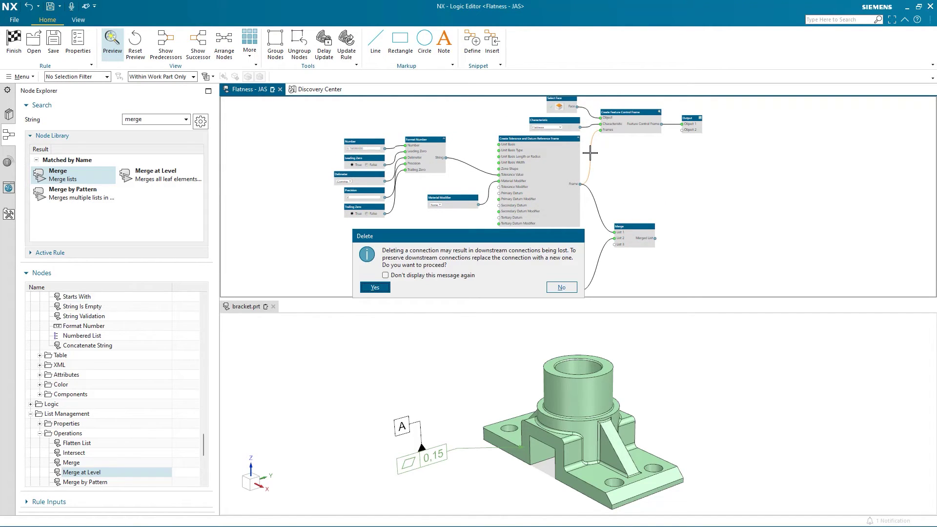
pyautogui.click(561, 288)
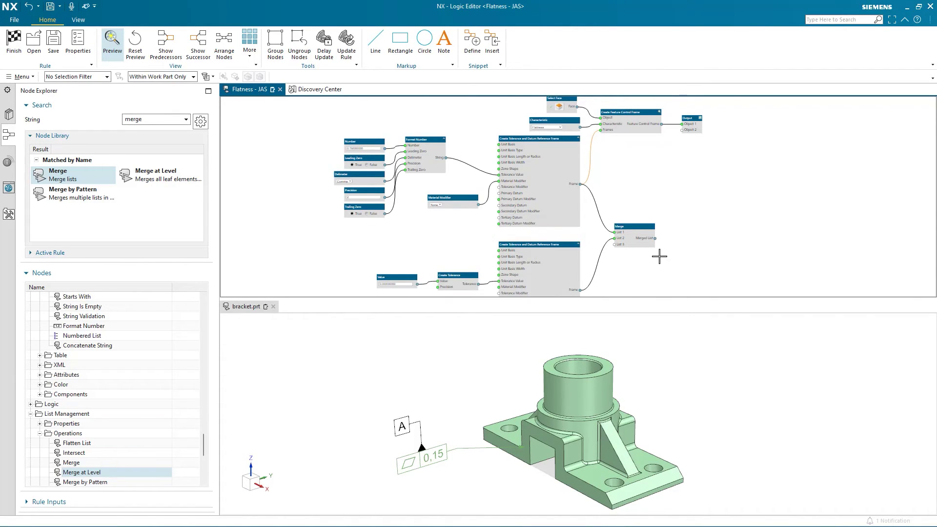
pyautogui.moveTo(655, 238); pyautogui.dragTo(602, 134)
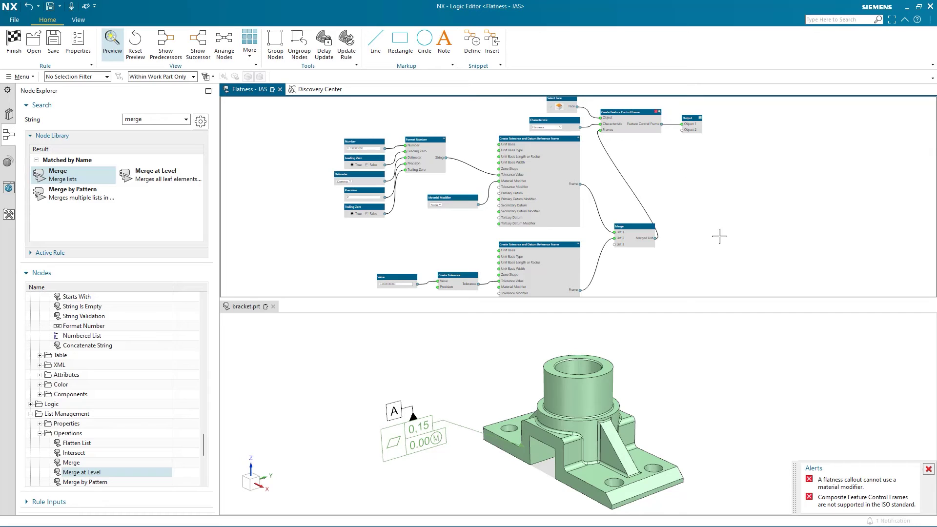
# Step: Delete the Merge, second frame, Create Tolerance and Value nodes, and rewire Frame to Frames
pyautogui.click(635, 226)
pyautogui.press('Delete')
pyautogui.click(537, 244)
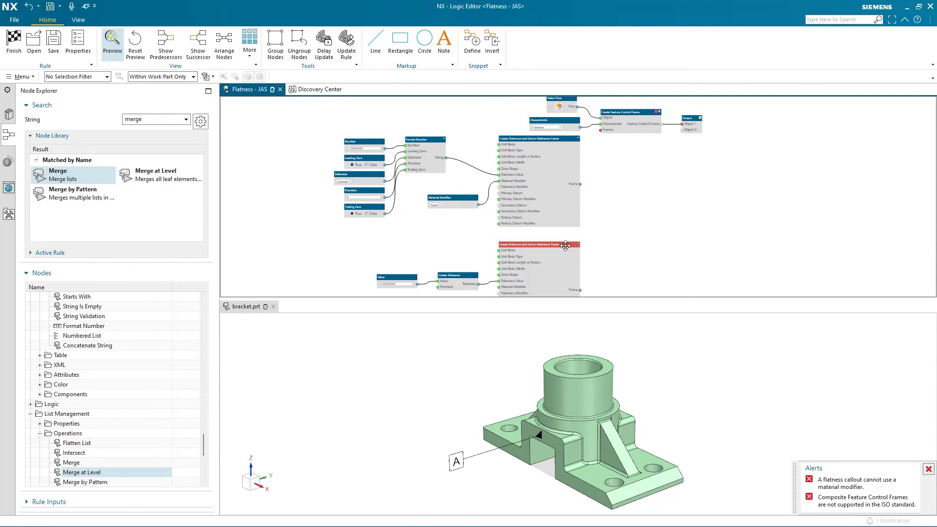
pyautogui.press('Delete')
pyautogui.click(458, 276)
pyautogui.press('Delete')
pyautogui.click(408, 278)
pyautogui.press('Delete')
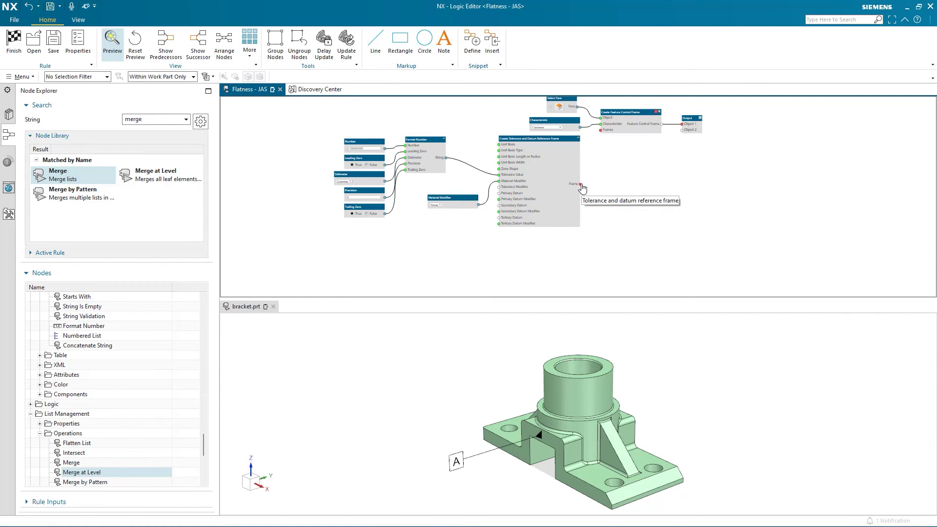
pyautogui.moveTo(580, 184); pyautogui.dragTo(600, 133)
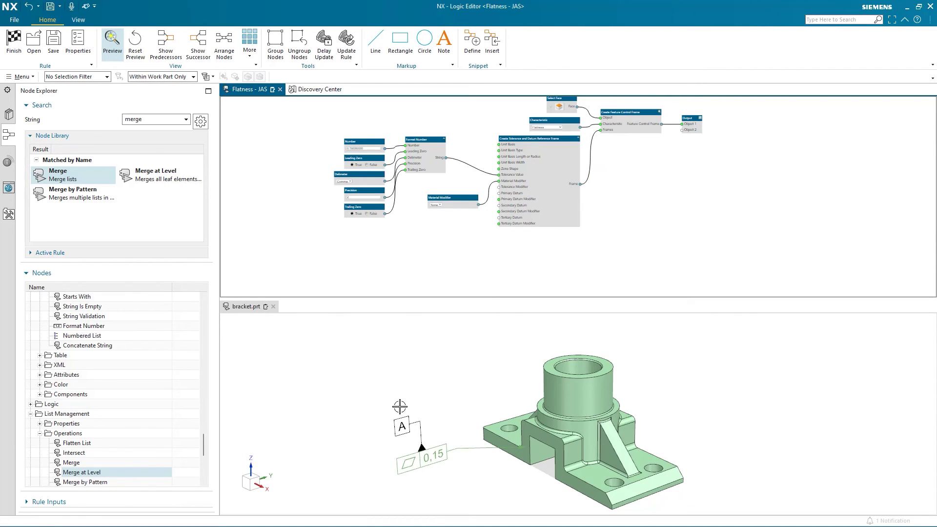
# Step: Save the Flatness - JAS rule and finish the Logic Editor
pyautogui.click(54, 44)
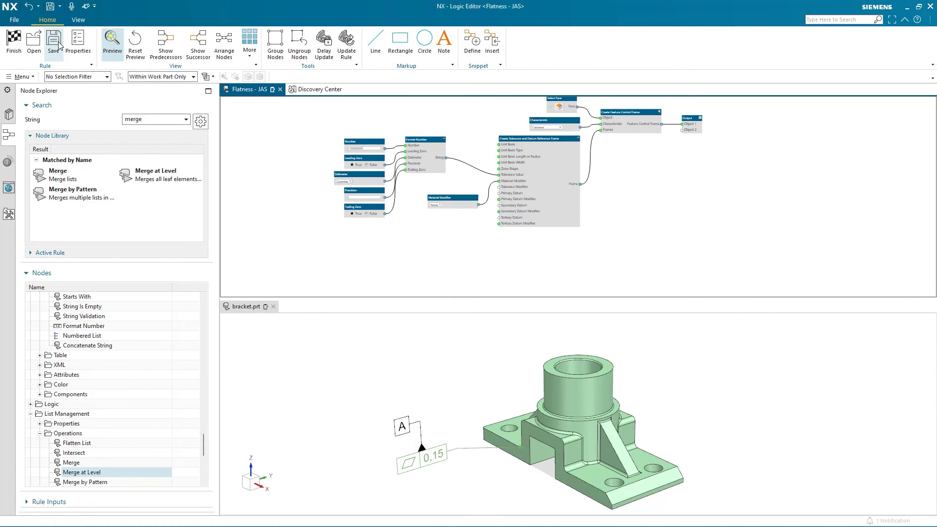
pyautogui.click(15, 41)
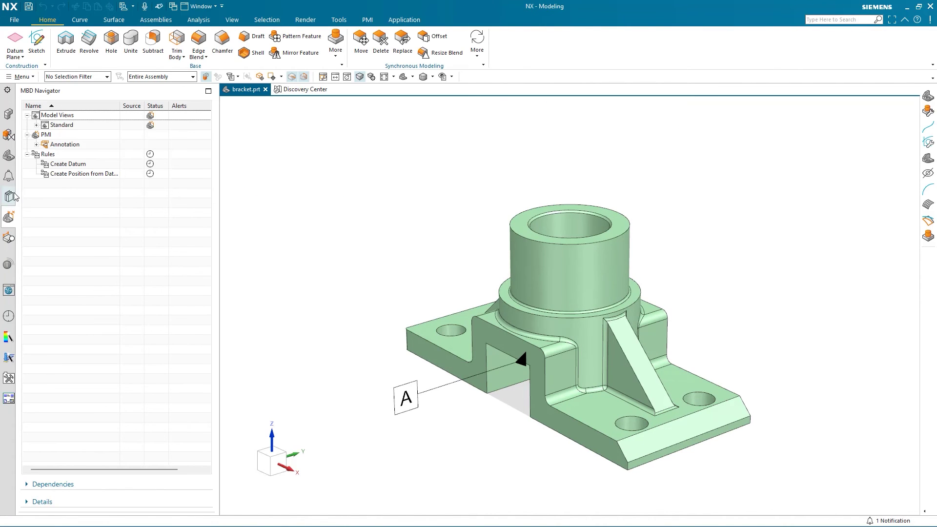
# Step: Run Flatness - JAS from the Reuse Library on the bracket's front stepped face
pyautogui.click(10, 197)
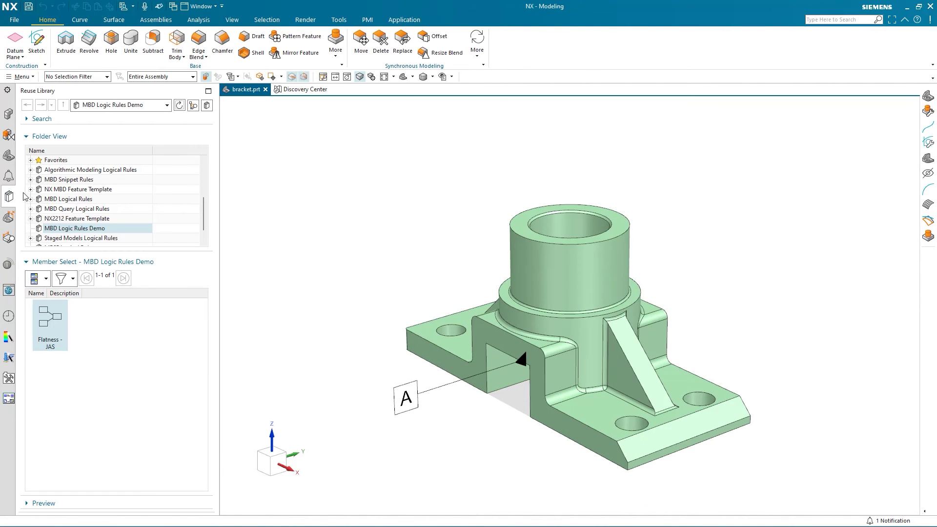
pyautogui.doubleClick(58, 322)
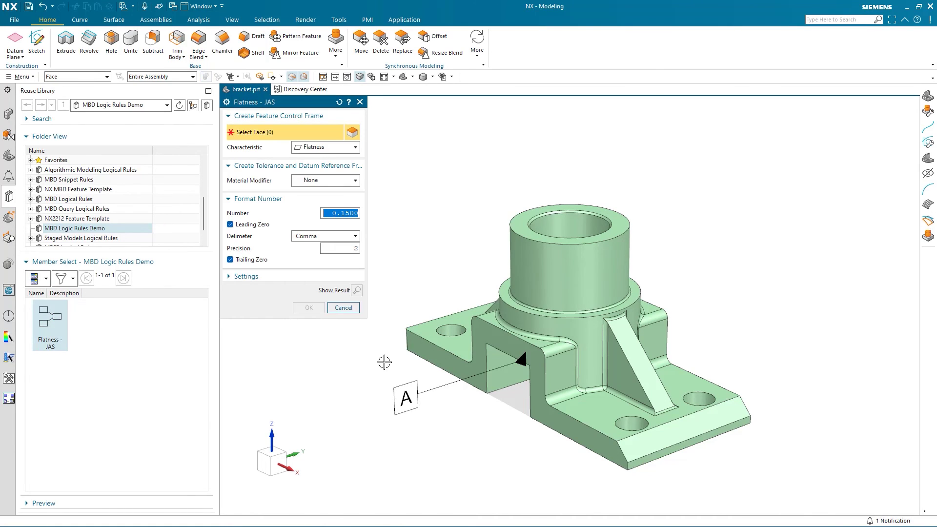
pyautogui.click(412, 342)
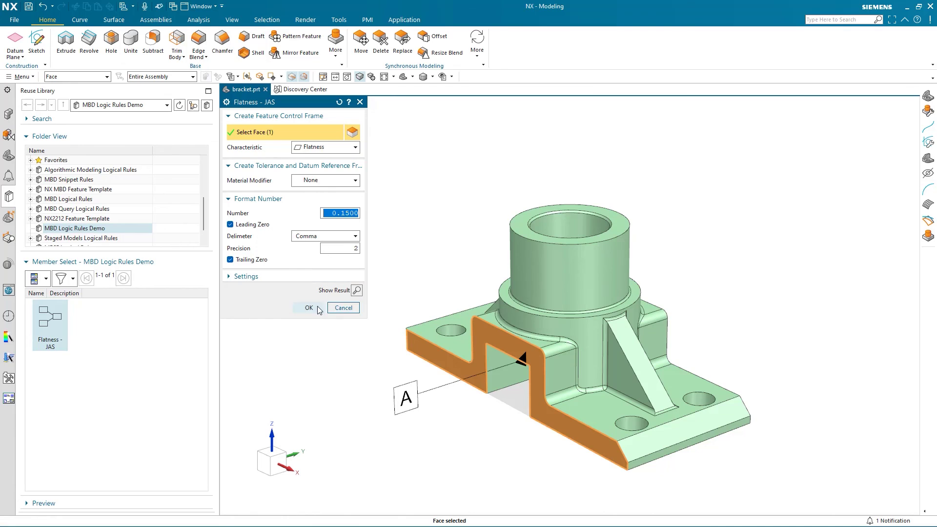
pyautogui.click(309, 308)
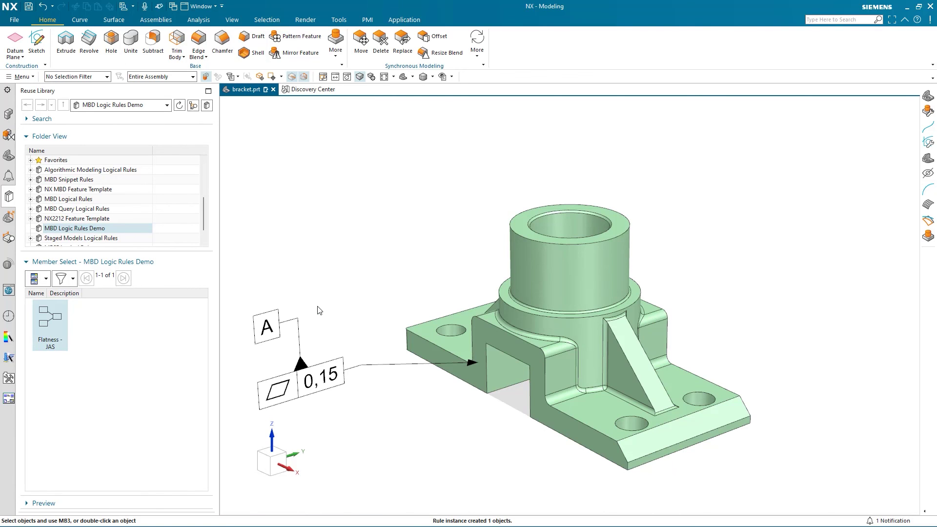